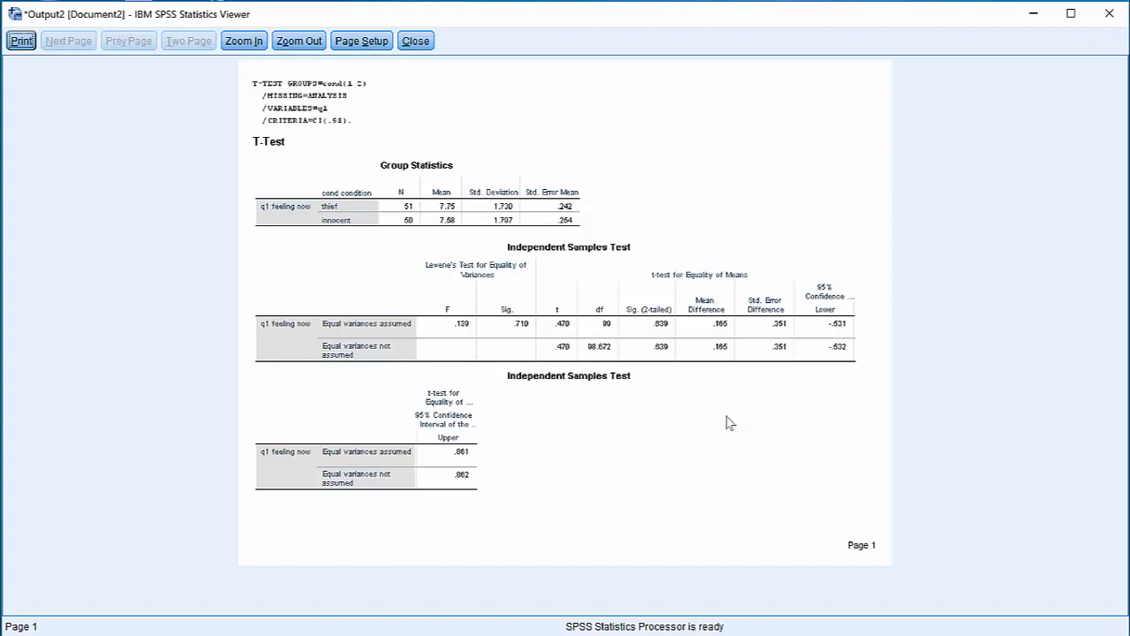
Close the Print Preview to return to the T-Test output in the Viewer
click(415, 41)
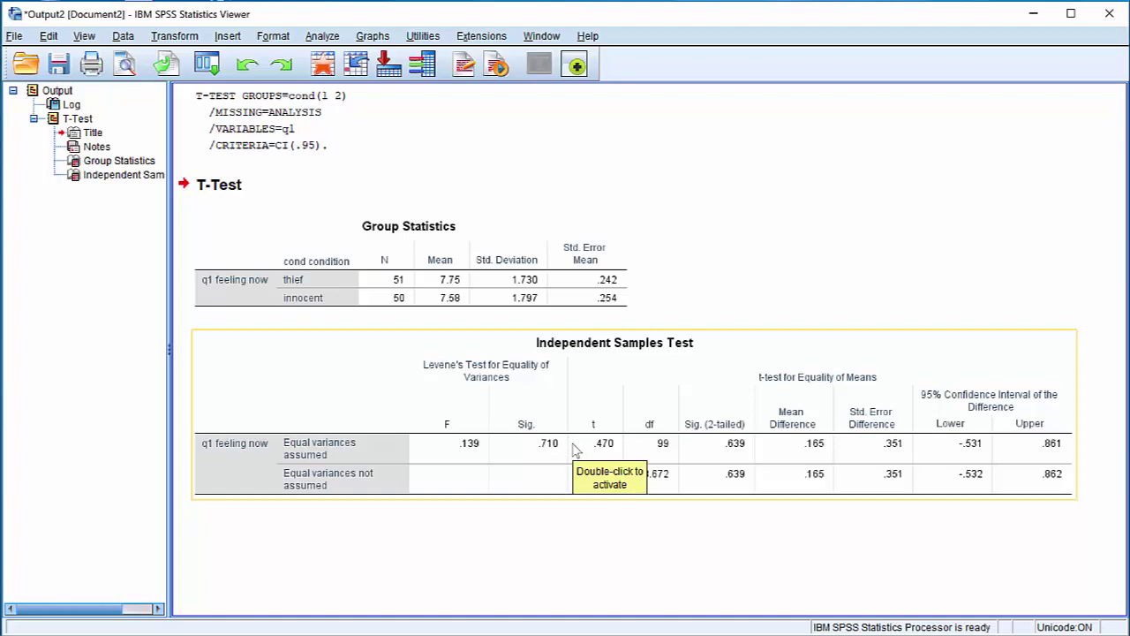
Open the Independent Samples Test table in the Pivot Table editor and show the Format menu
double_click(574, 449)
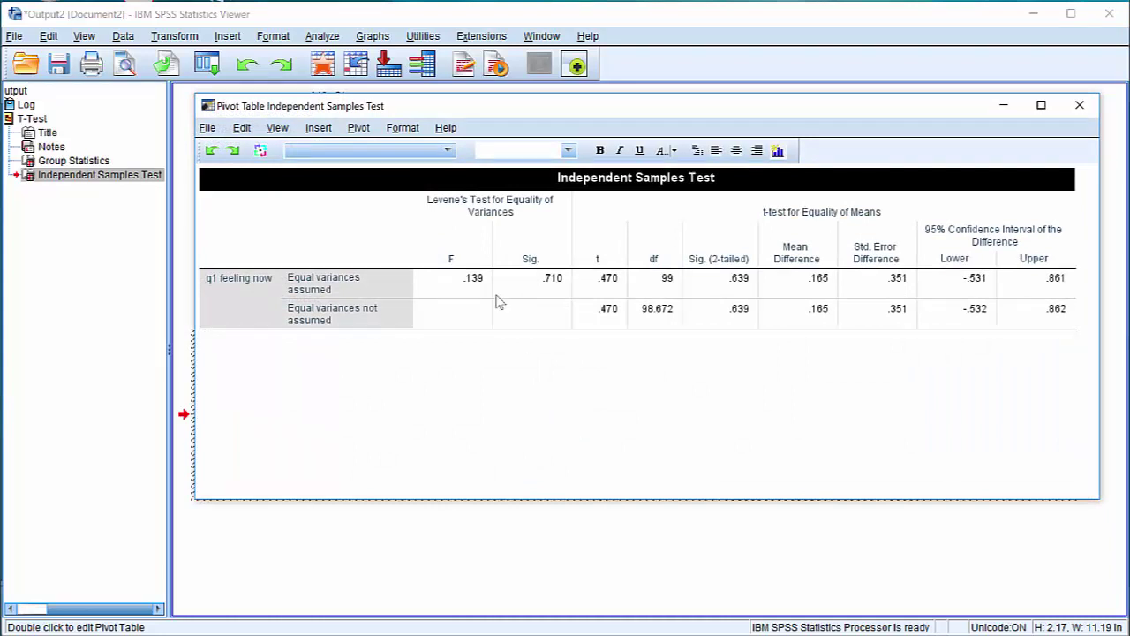
click(399, 129)
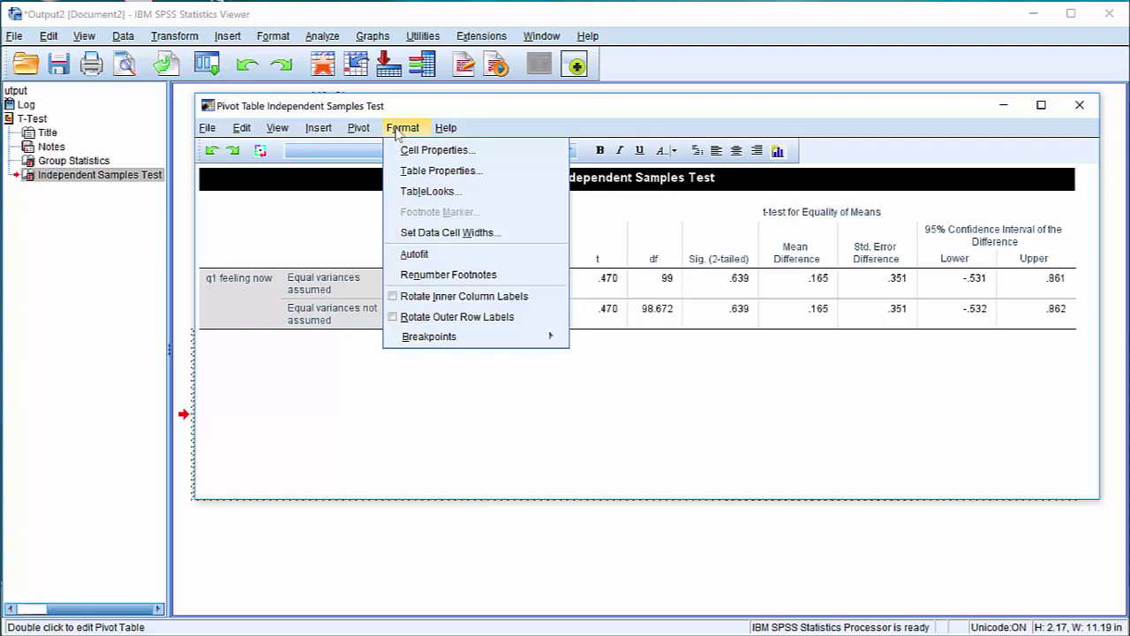
In TableLooks, preview the Classic look, then settle on <As Displayed>
click(421, 192)
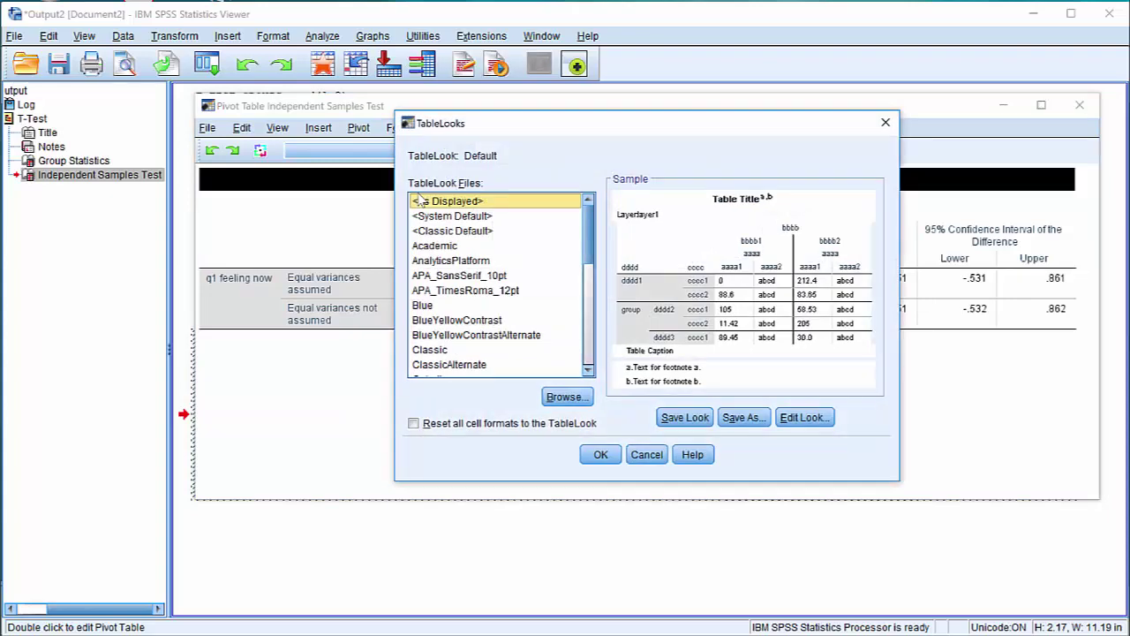
click(432, 311)
click(445, 353)
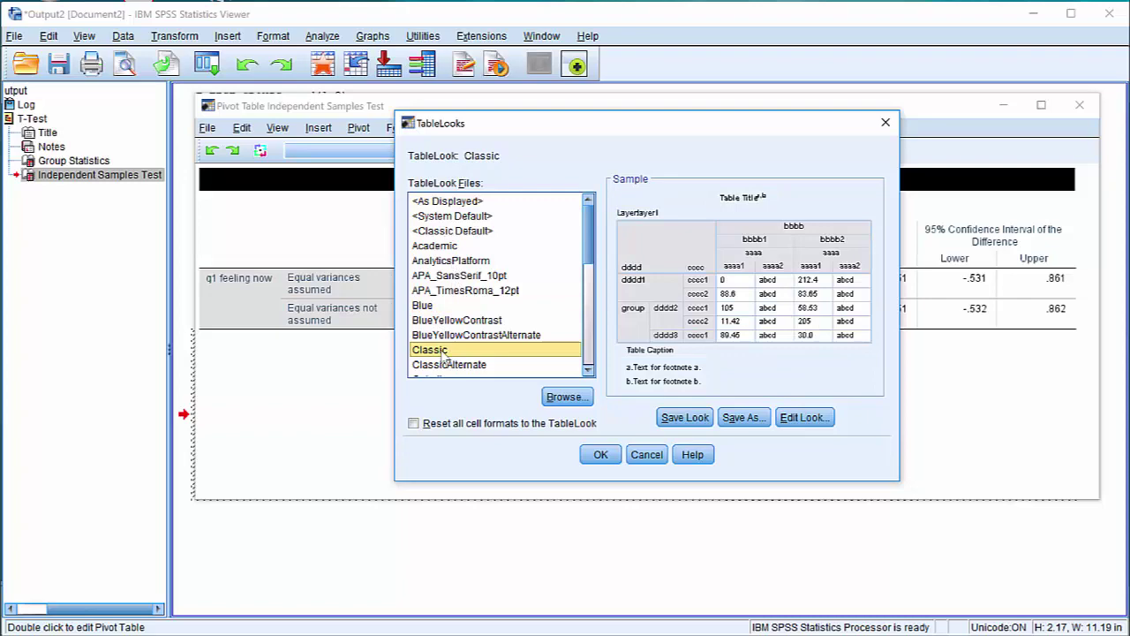
click(442, 204)
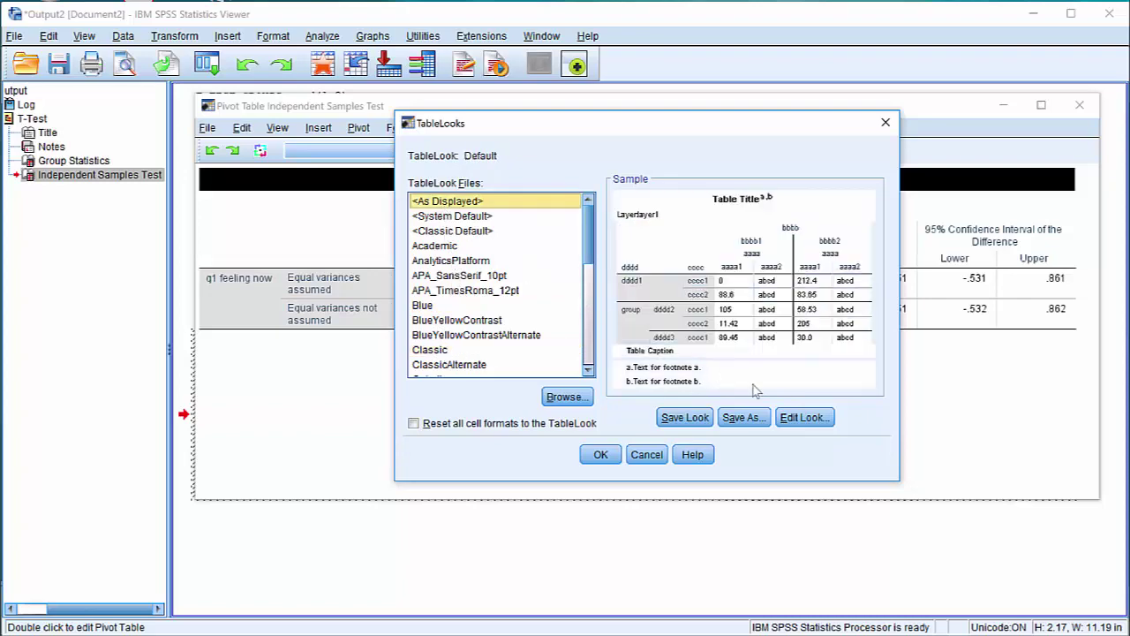
Edit the look to tick 'Rescale wide table to fit page' on the Printing settings
click(805, 417)
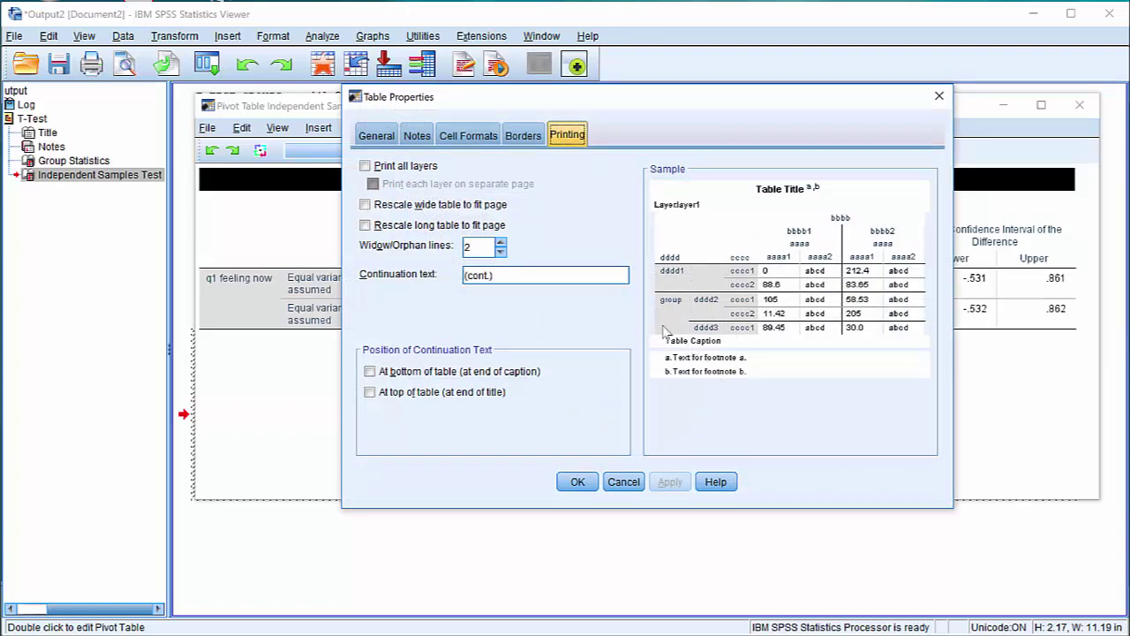
click(378, 137)
click(415, 137)
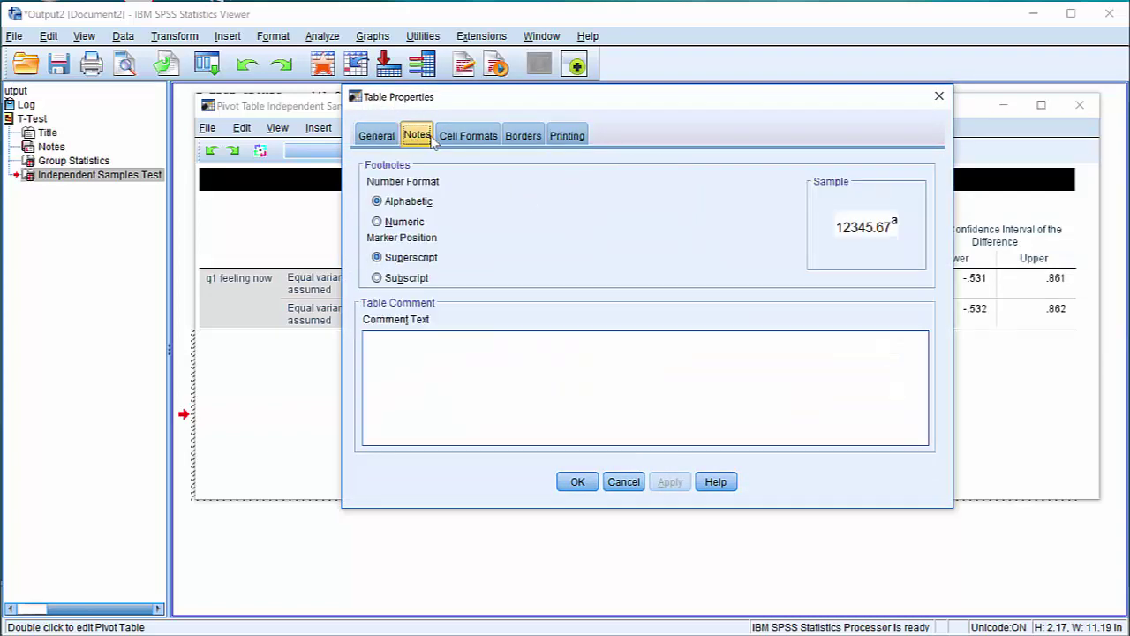
click(466, 136)
click(563, 137)
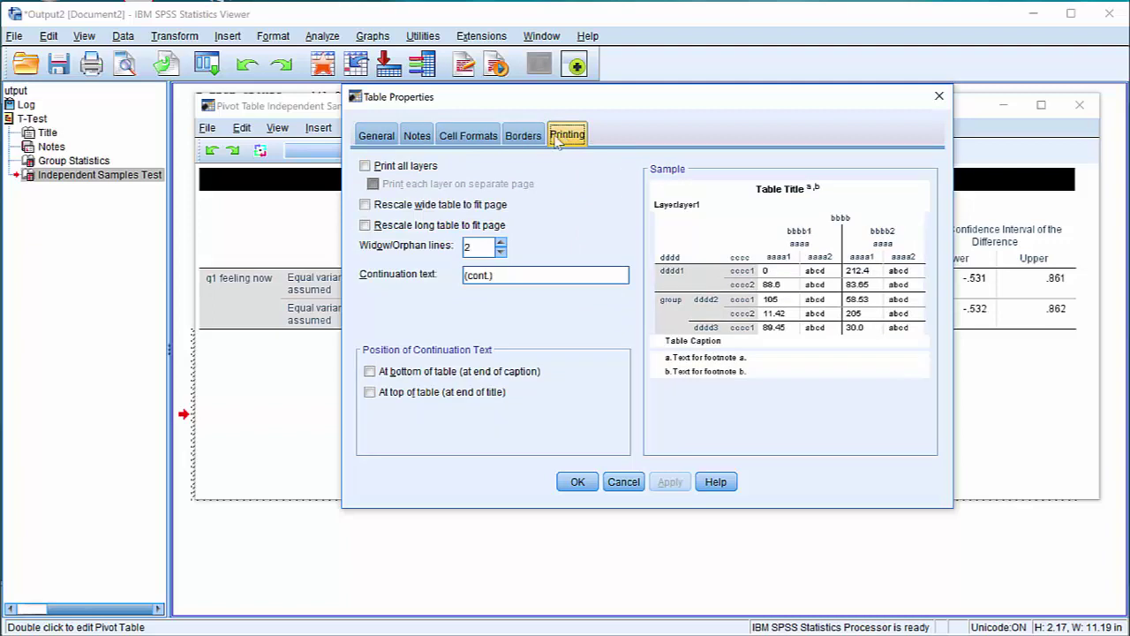
click(365, 204)
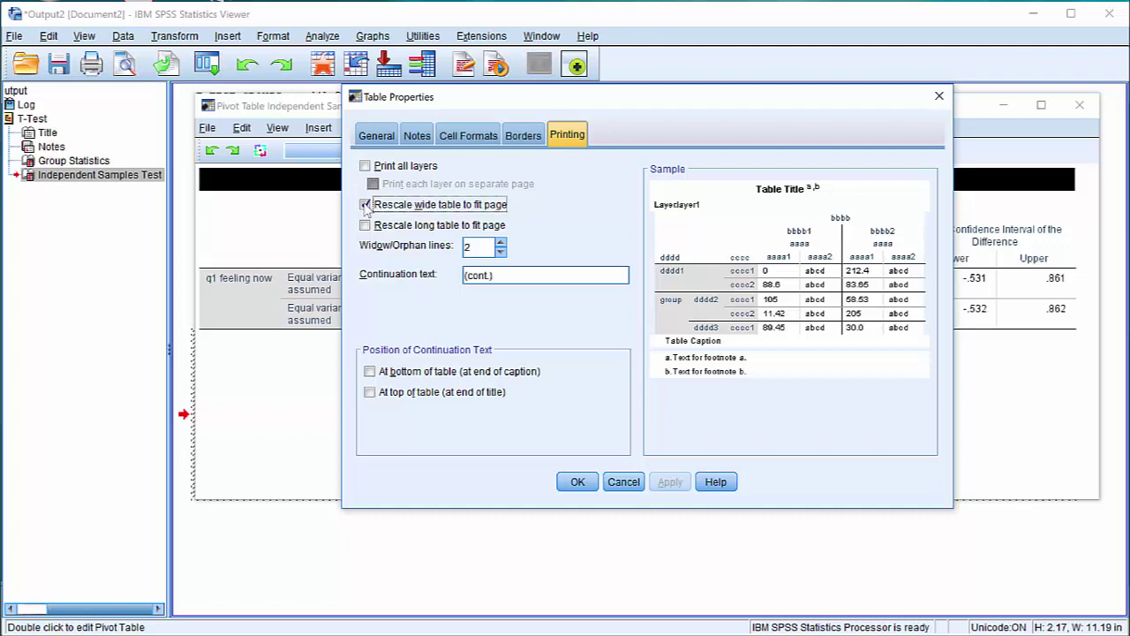
click(576, 480)
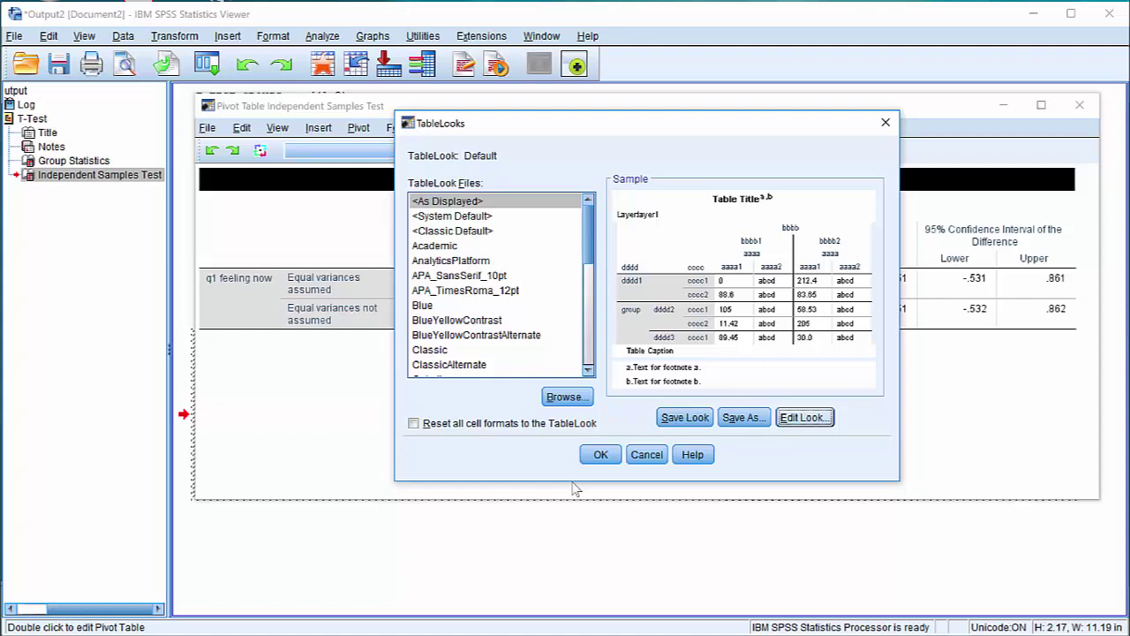
Save the edited look as Fit-wide.stt in the .spss folder
click(745, 418)
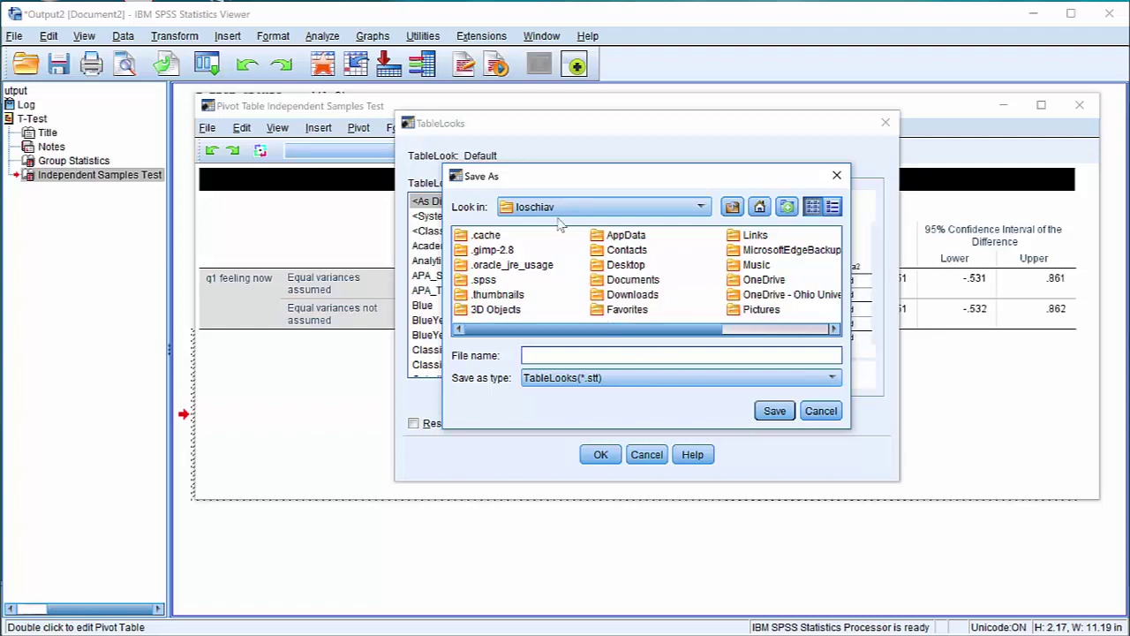
double_click(481, 281)
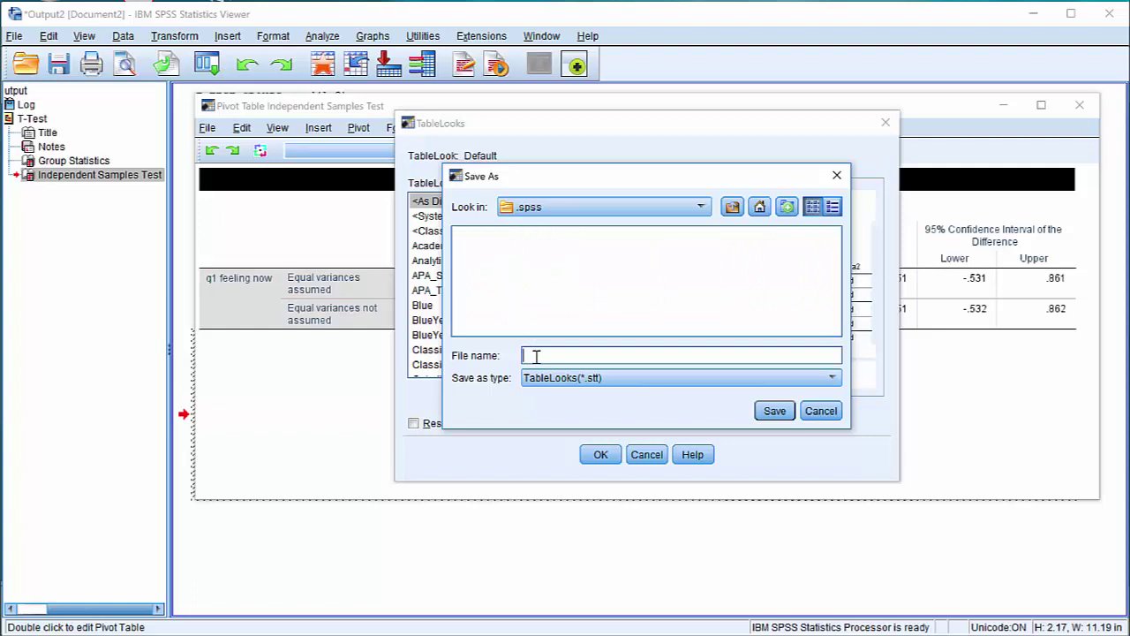
text(Fitwide)
click(770, 412)
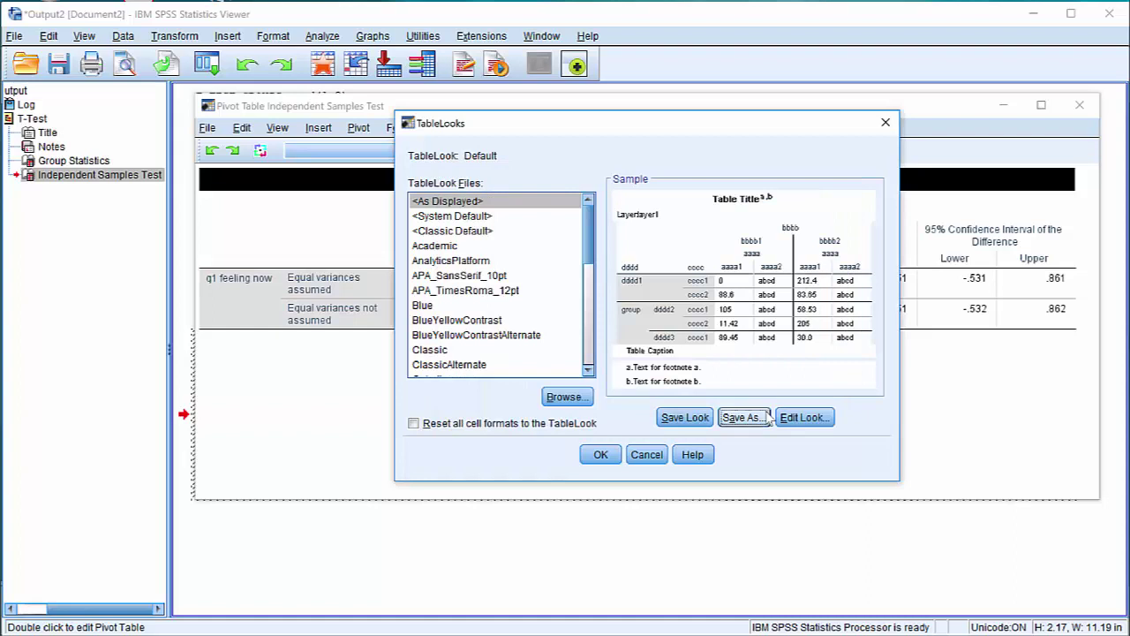
click(600, 455)
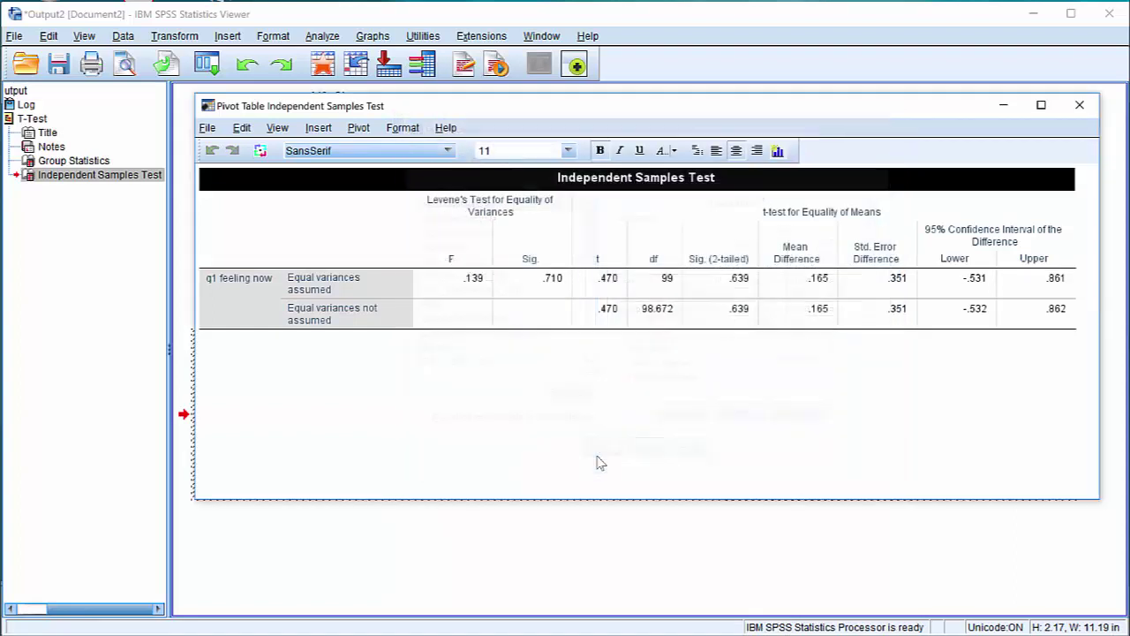
click(1082, 106)
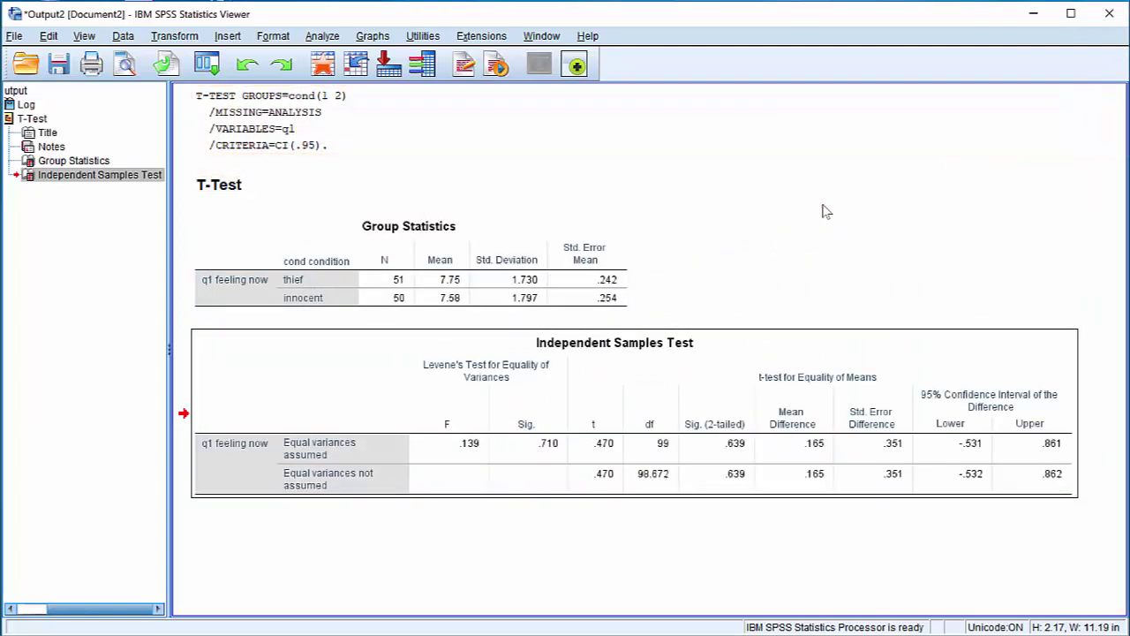
click(762, 279)
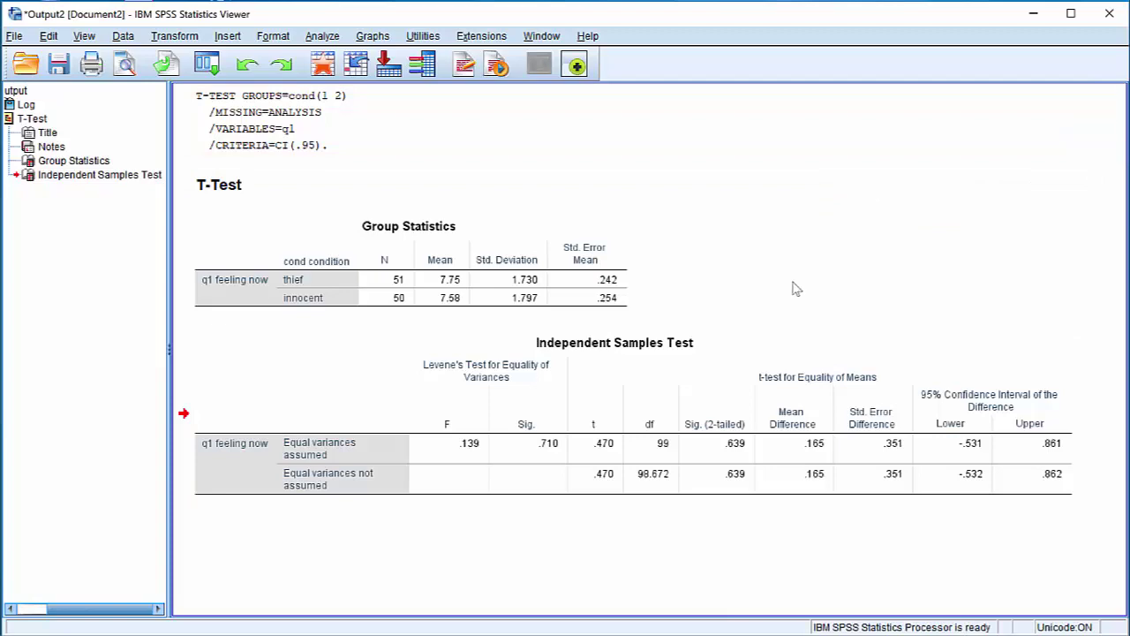
click(125, 66)
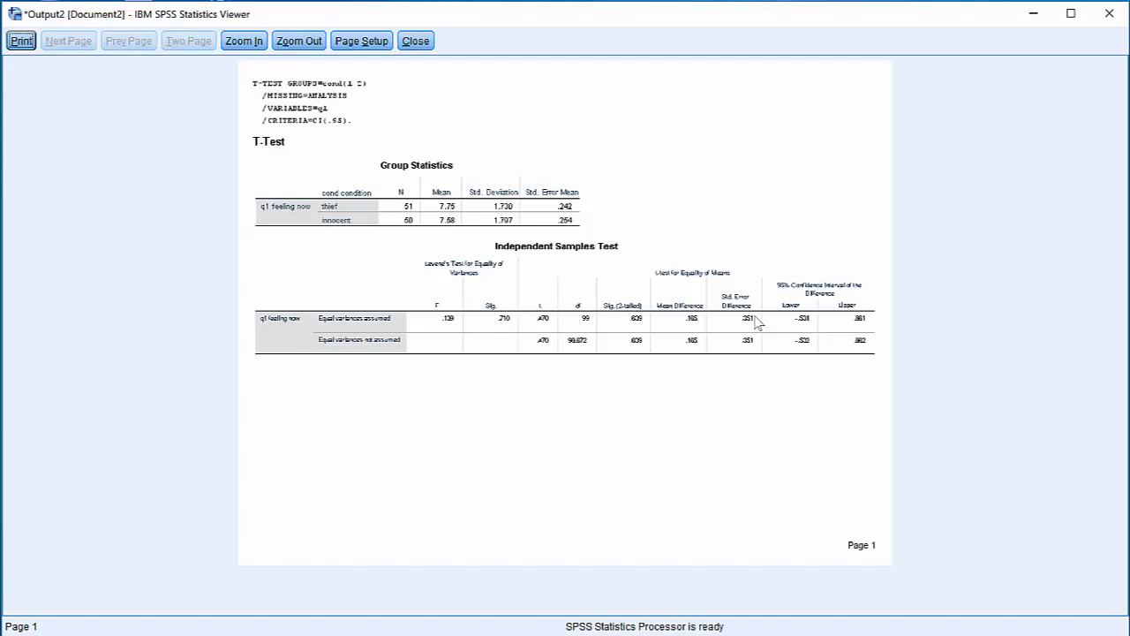
click(413, 41)
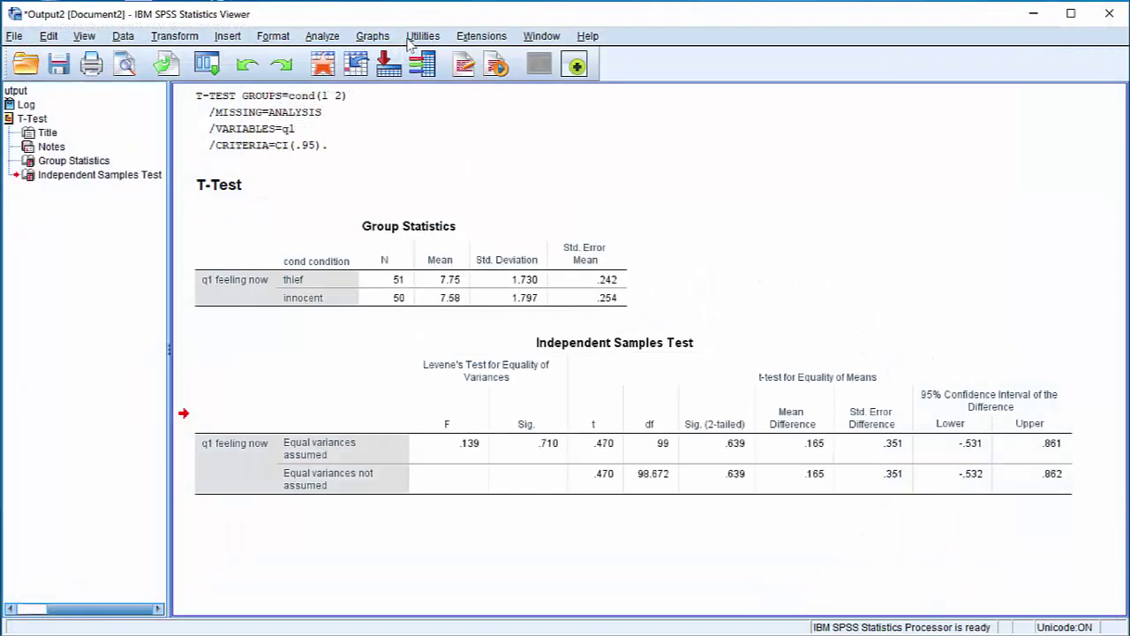
Open Edit > Options and go to the Pivot Tables preferences
click(48, 35)
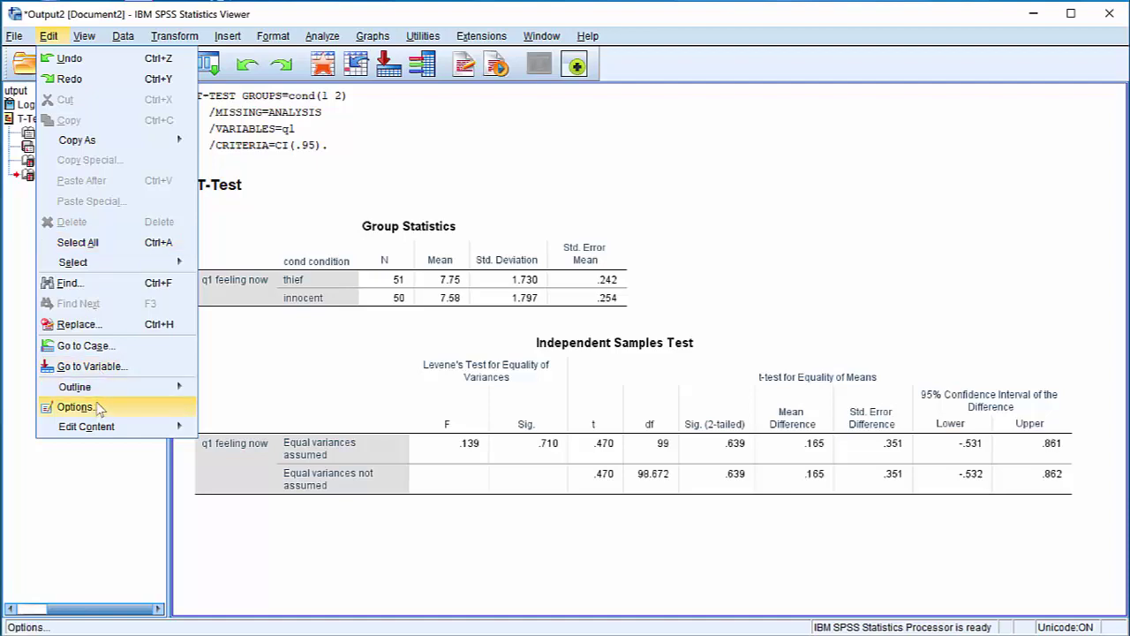
click(75, 407)
click(259, 118)
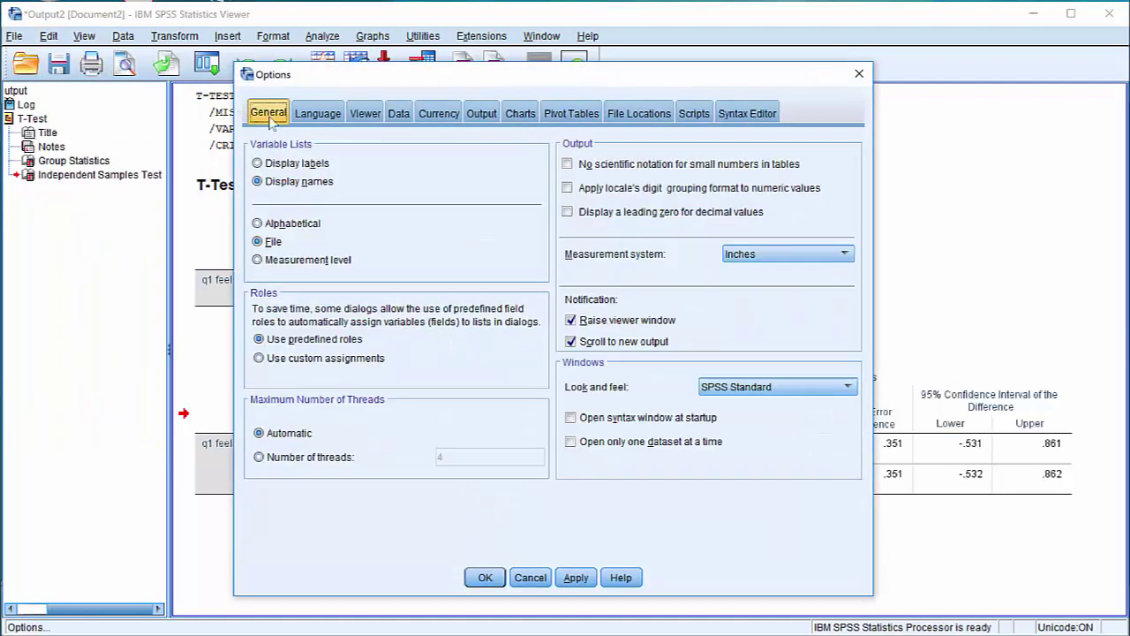
click(367, 117)
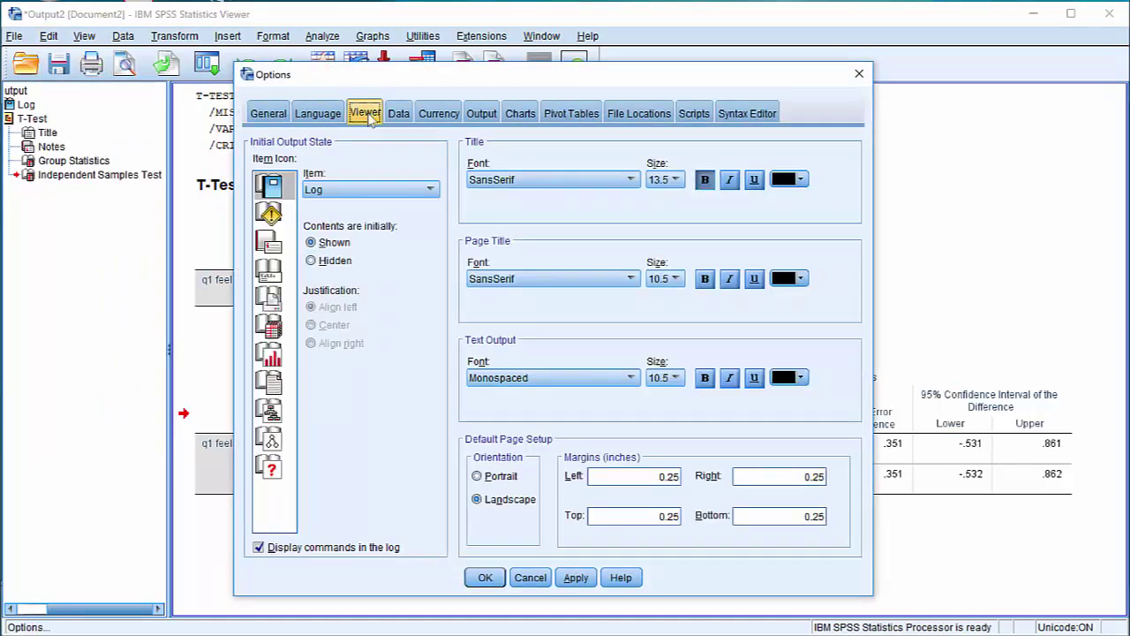
click(519, 115)
click(562, 118)
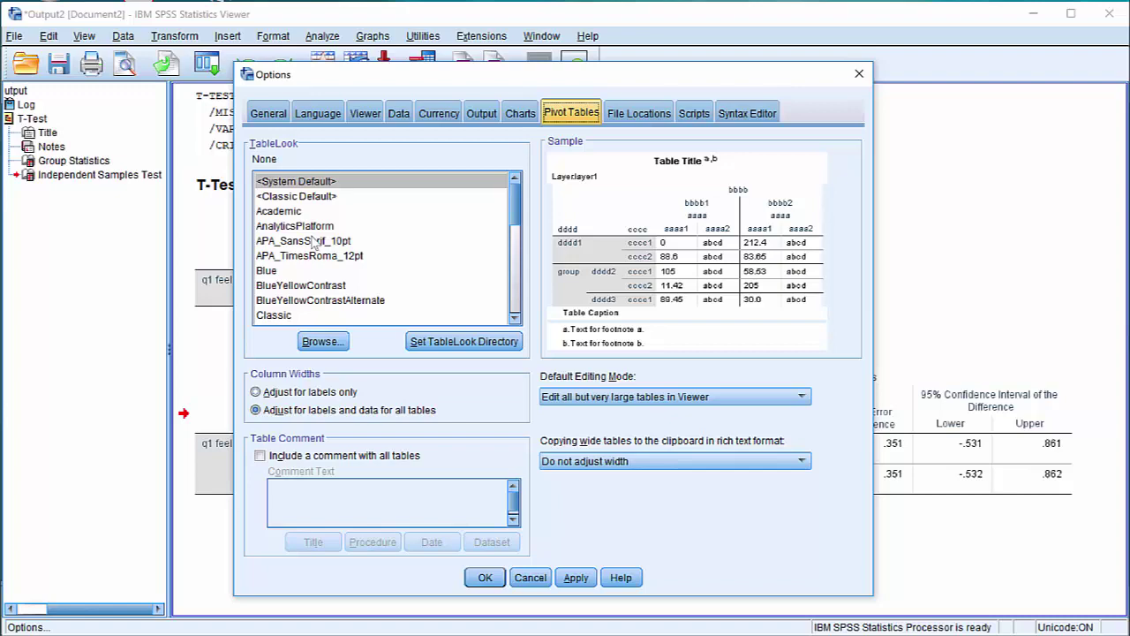
Browse to .spss\Fit-wide.stt, load it and apply it as the default TableLook
click(323, 342)
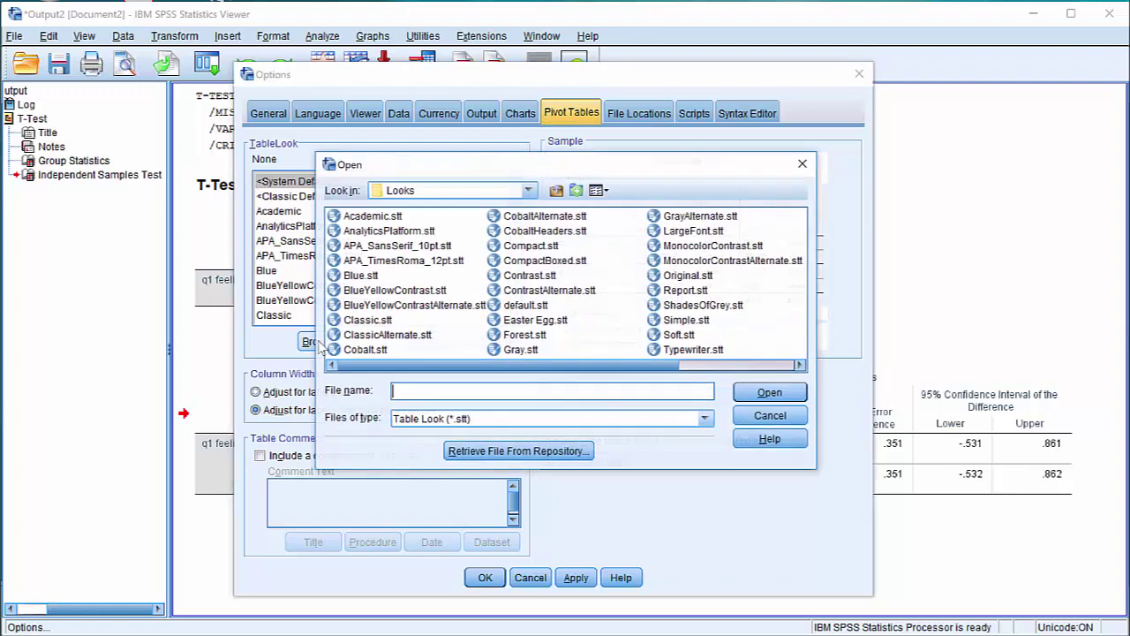
click(459, 192)
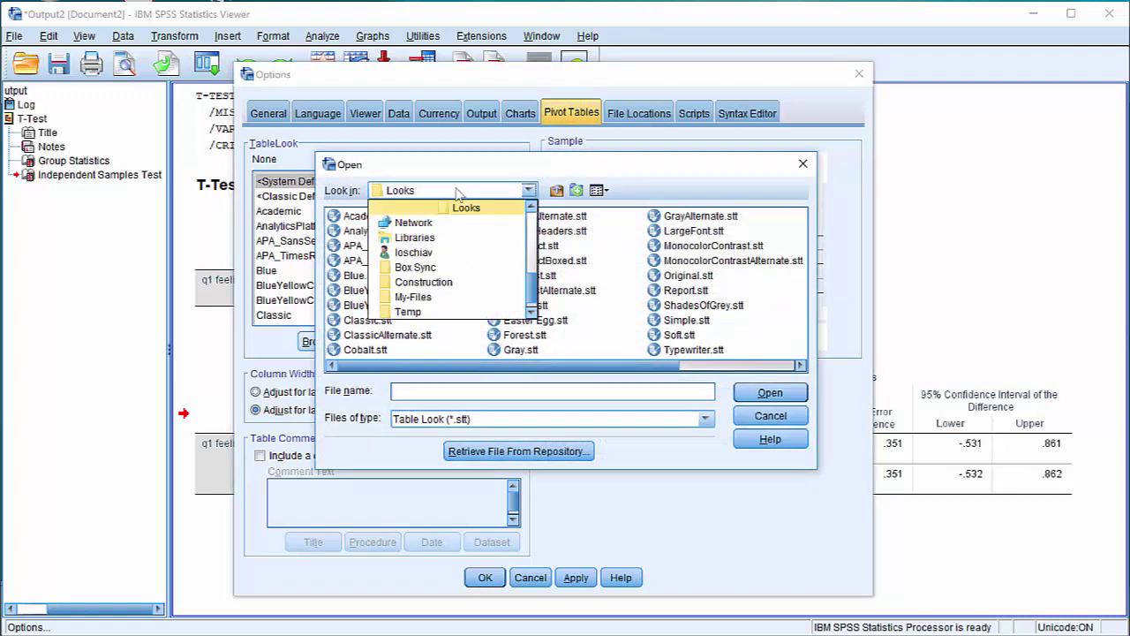
click(435, 257)
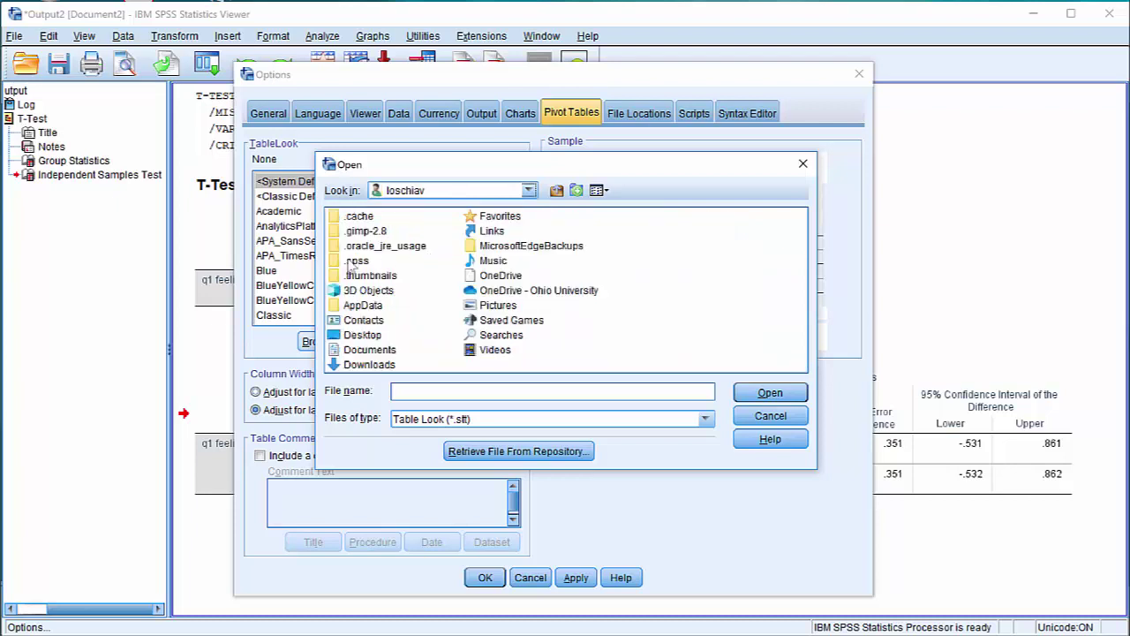
double_click(355, 261)
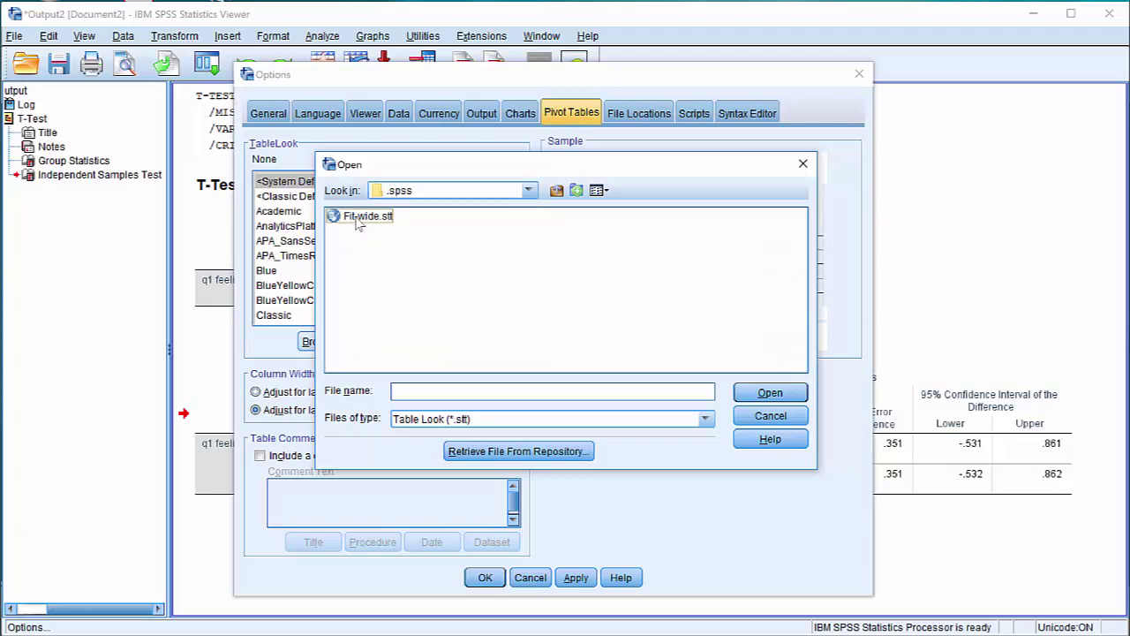
click(358, 221)
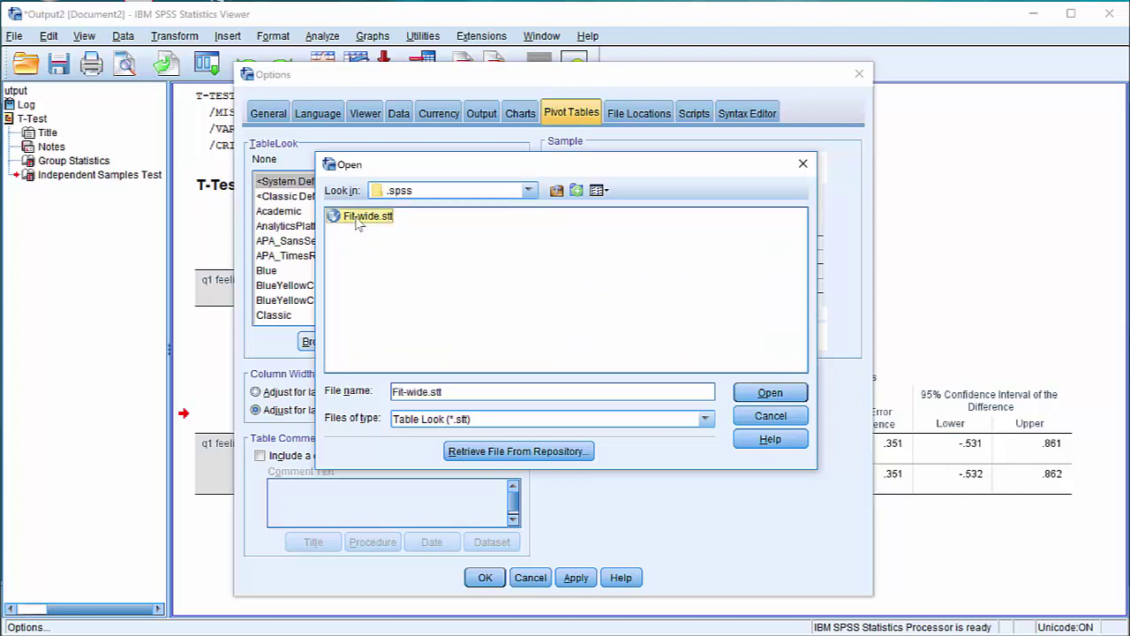
click(765, 393)
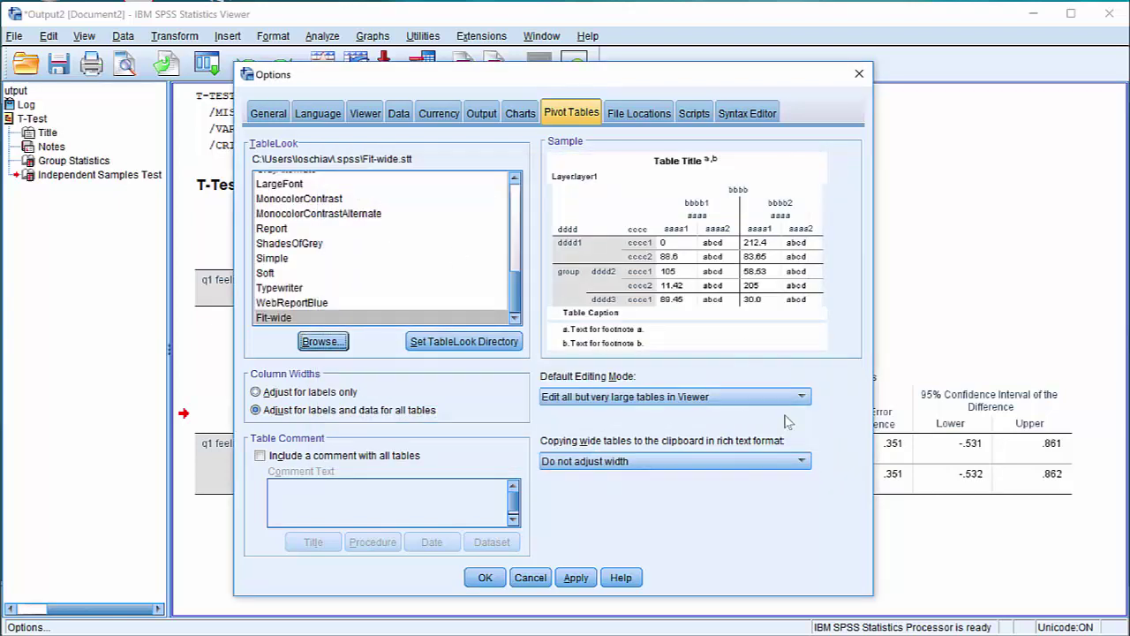
click(575, 578)
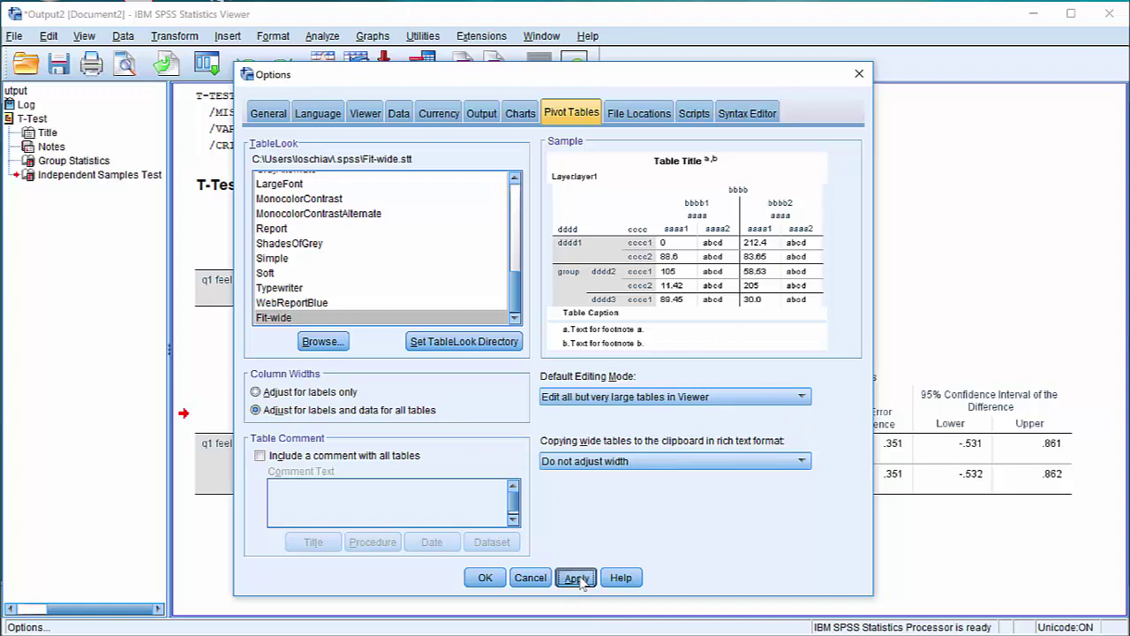
Close Options with OK and delete all existing output
click(478, 580)
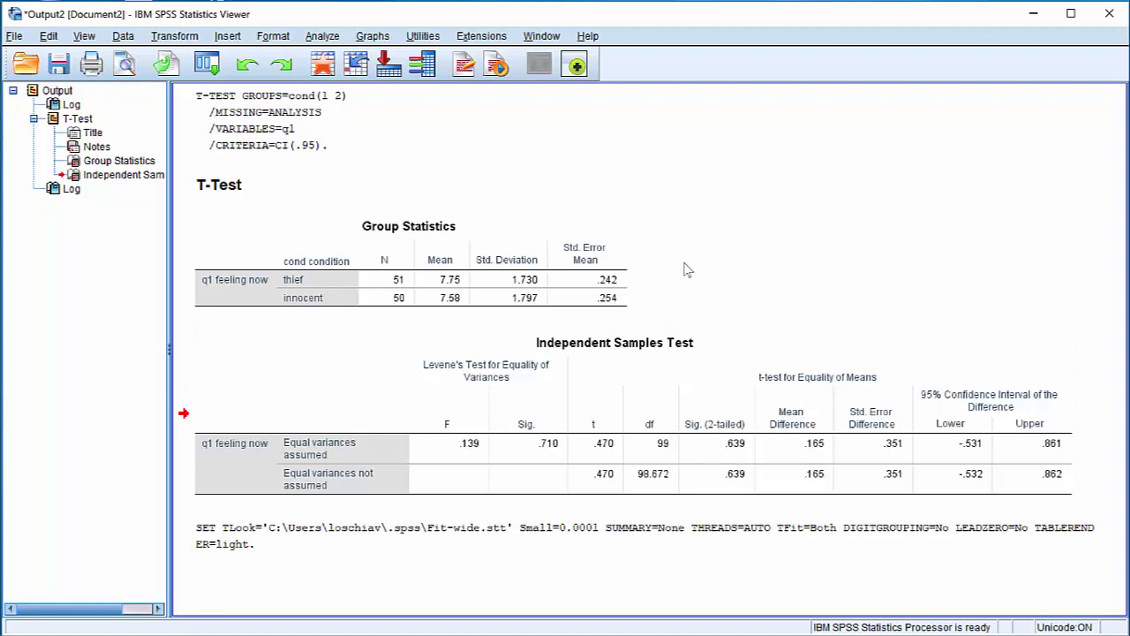
key(ctrl+a)
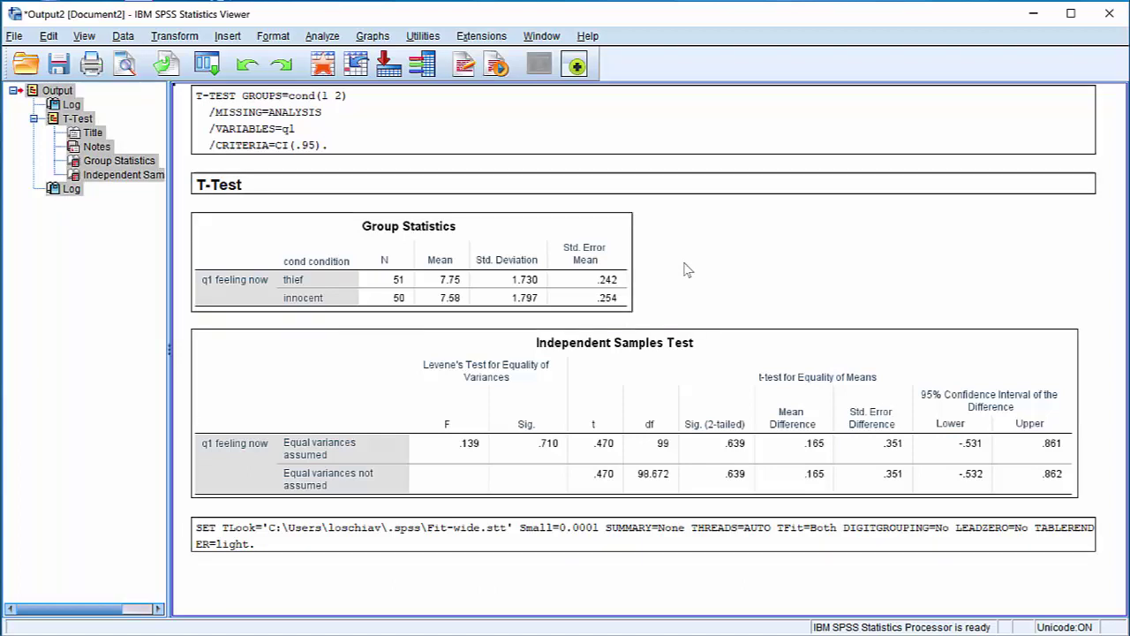
key(Delete)
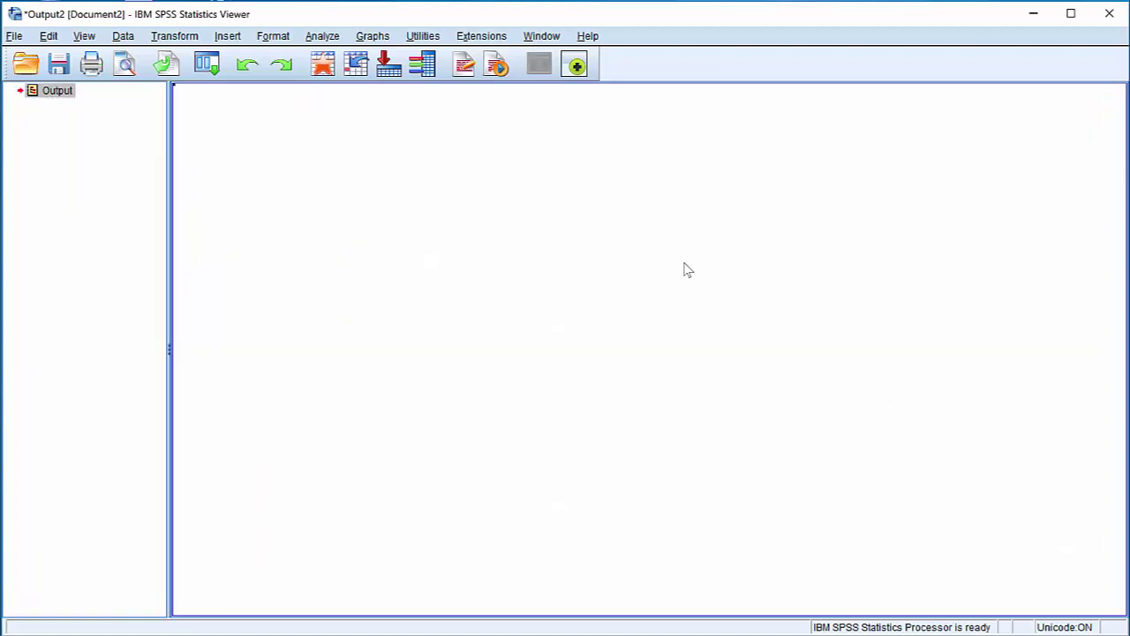
Rerun the Independent-Samples T Test from Recall Recently Used Dialogs
click(209, 64)
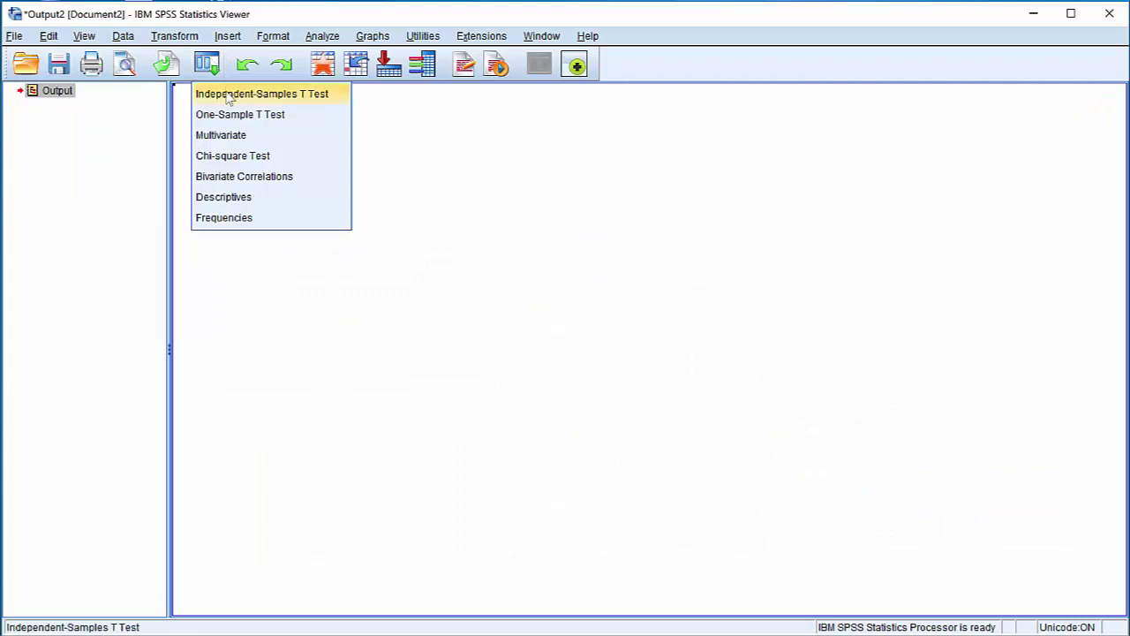
click(228, 94)
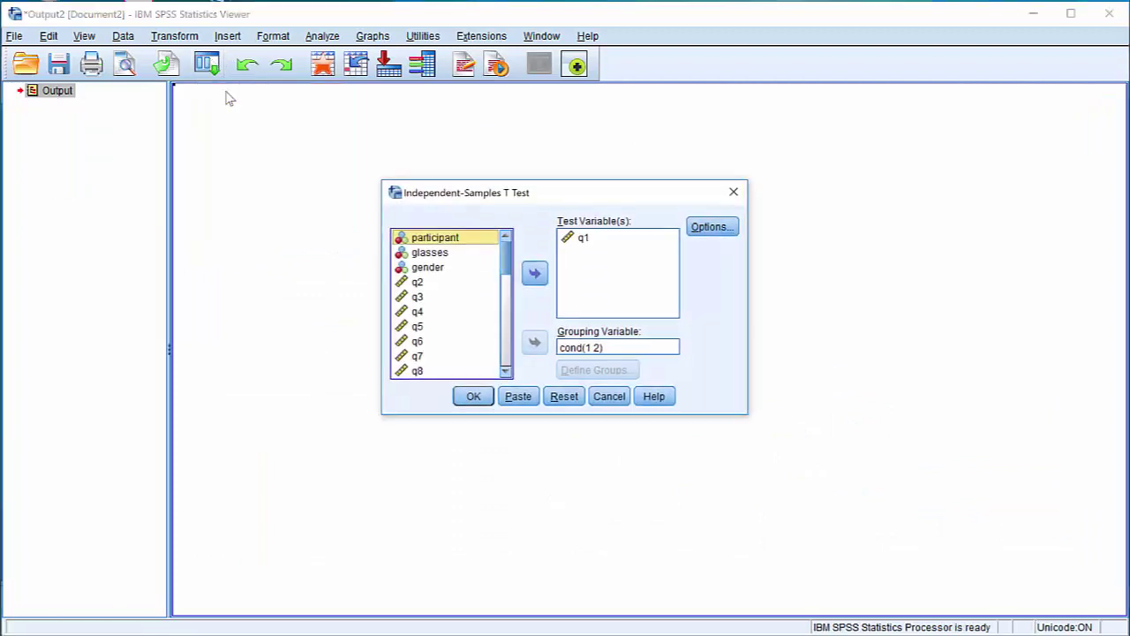
click(474, 397)
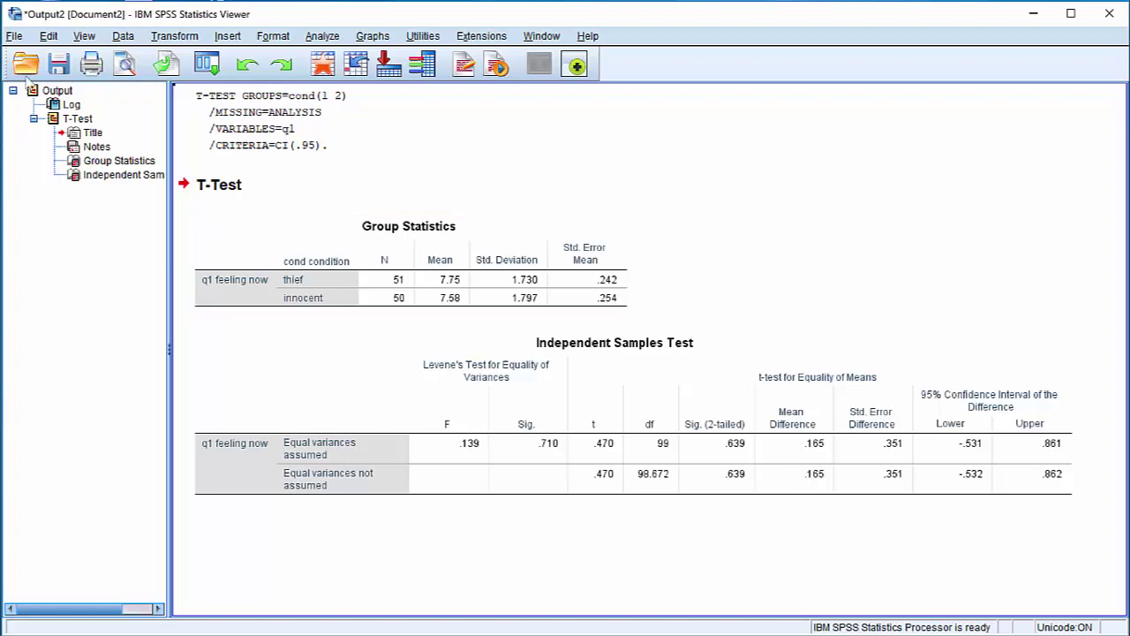
Open Print Preview to confirm the Independent Samples Test fits on one page
click(126, 66)
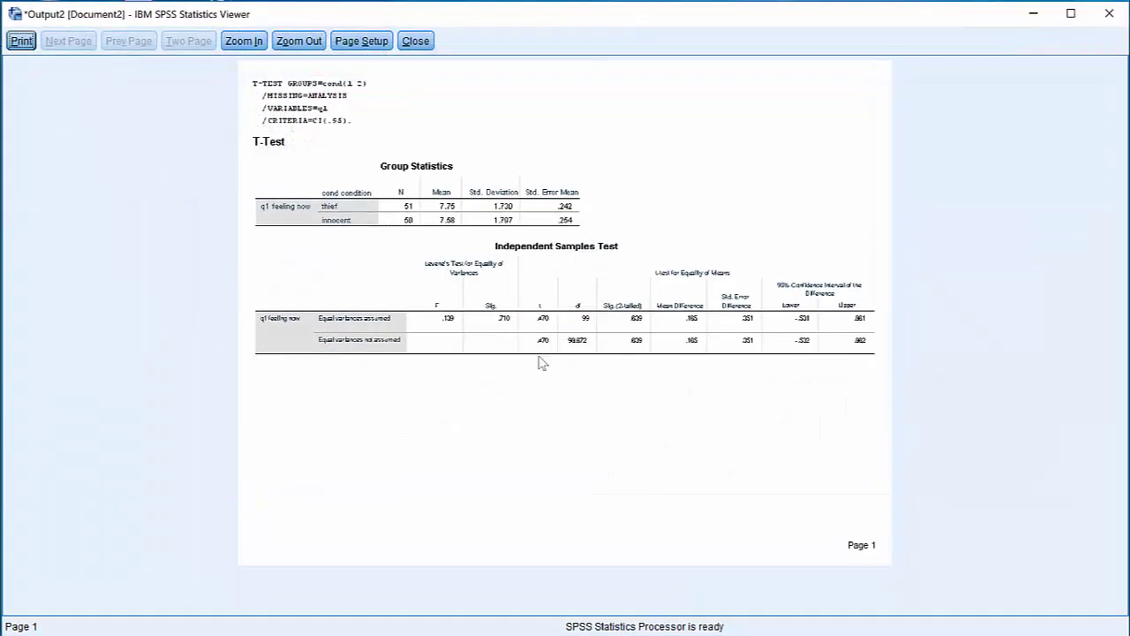